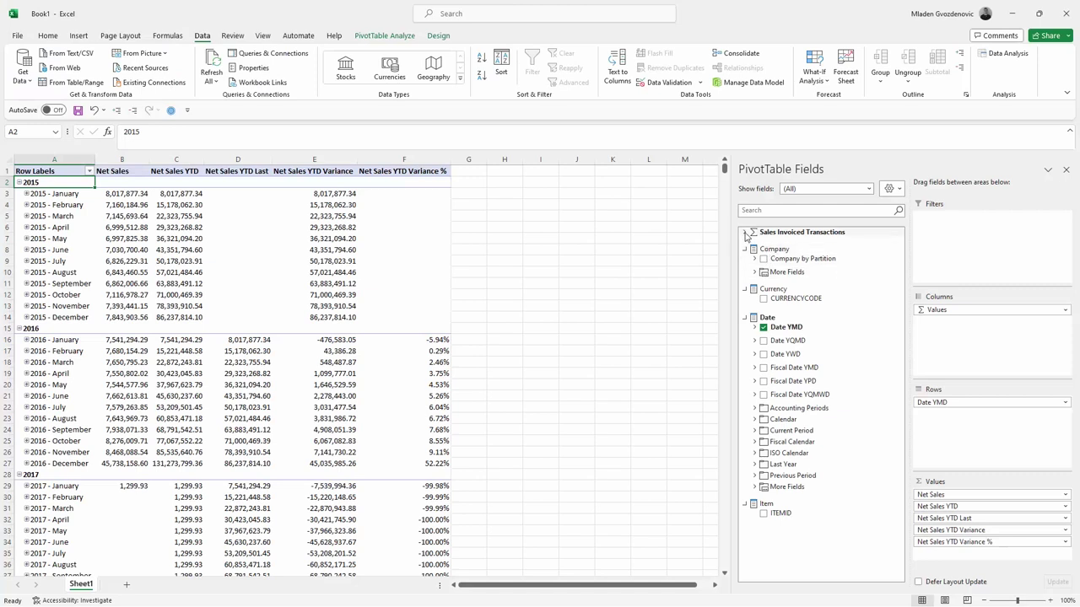
# Expand the Sales Invoiced Transactions measure group in the PivotTable field list.
pyautogui.click(745, 232)
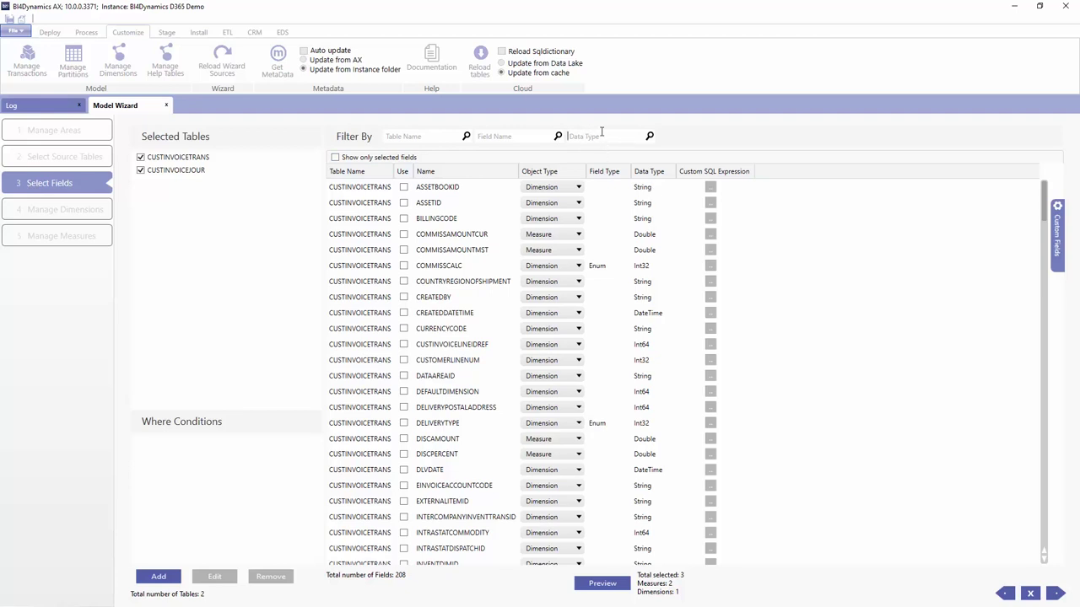
# In the BI4Dynamics Model Wizard, filter fields by data type "dou" and name "q", and include QTY from CUSTINVOICETRANS.
pyautogui.click(602, 135)
pyautogui.write('dou')
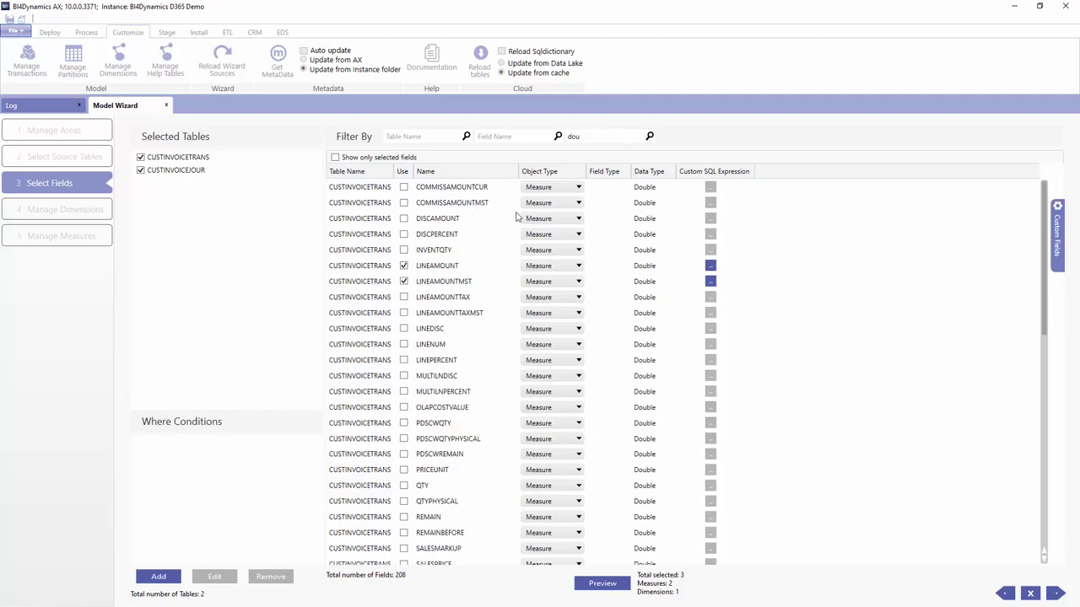
pyautogui.click(504, 138)
pyautogui.write('q')
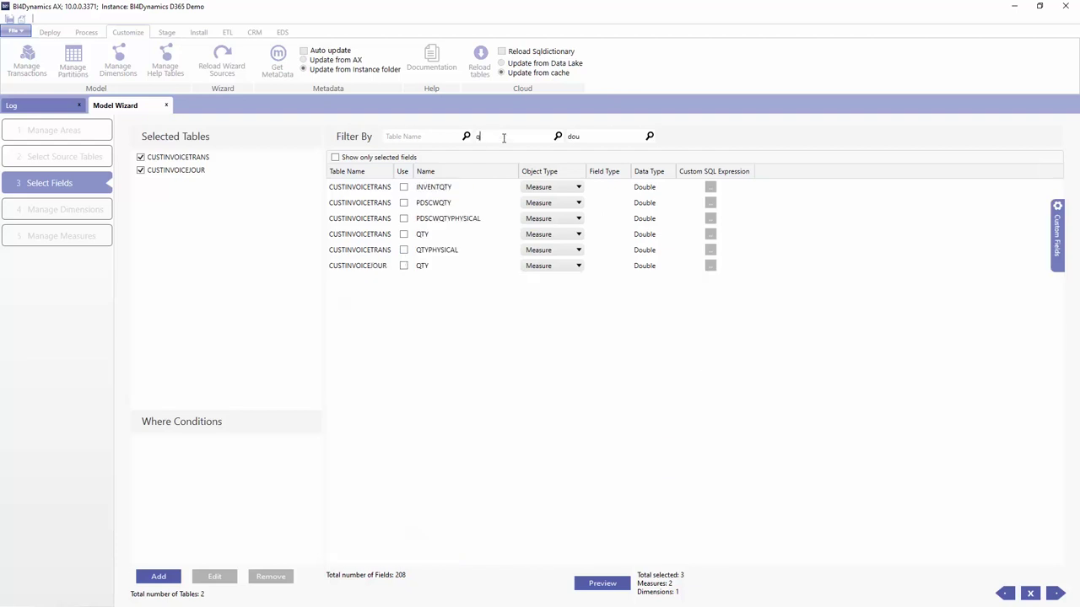
pyautogui.click(404, 234)
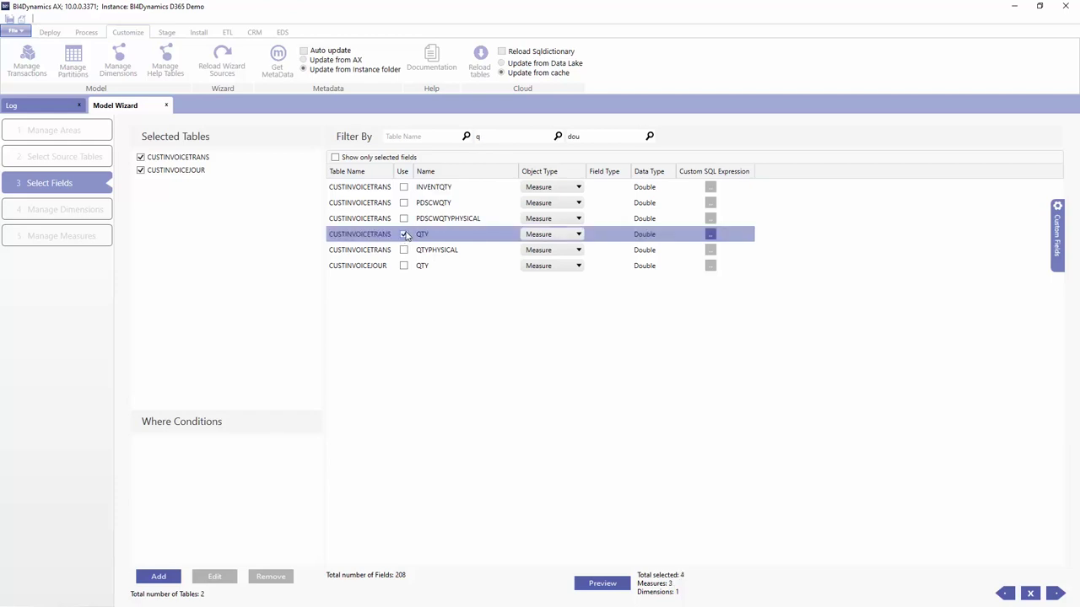
# Filter the field names by "amo" and include LINEAMOUNTTAX and DISCAMOUNT from CUSTINVOICETRANS.
pyautogui.doubleClick(477, 137)
pyautogui.write('amo')
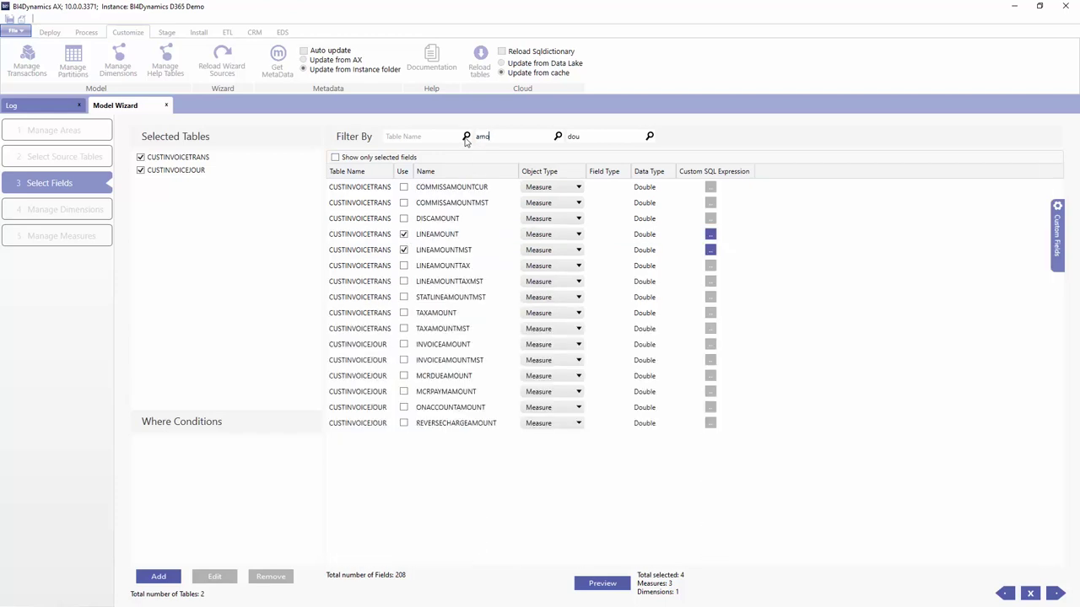
pyautogui.click(404, 267)
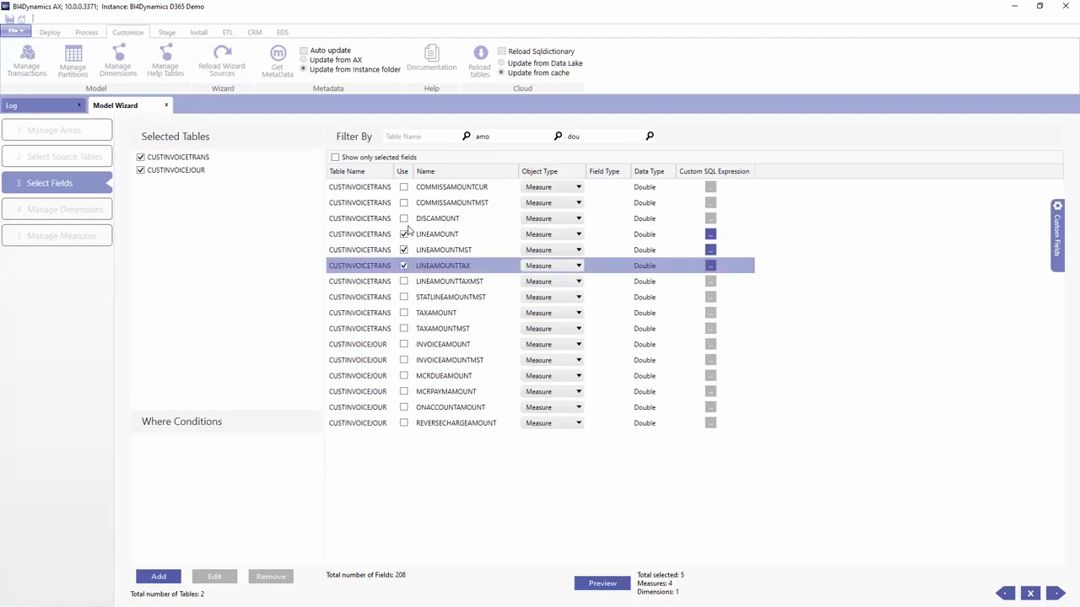
pyautogui.click(405, 220)
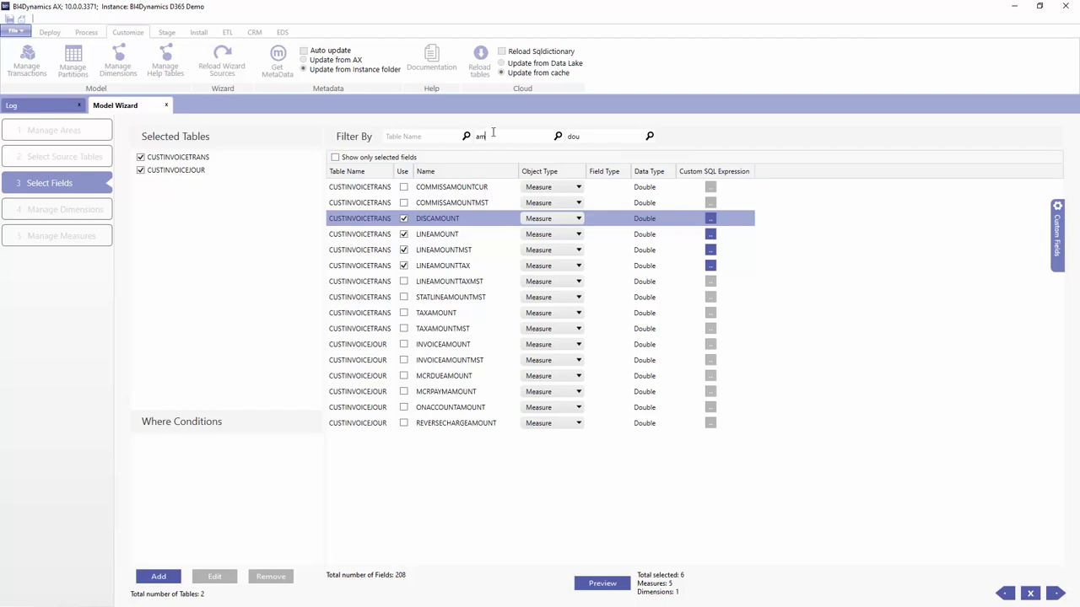
# Clear the field name filter and include LINEDISC from CUSTINVOICETRANS.
pyautogui.press('BackSpace')
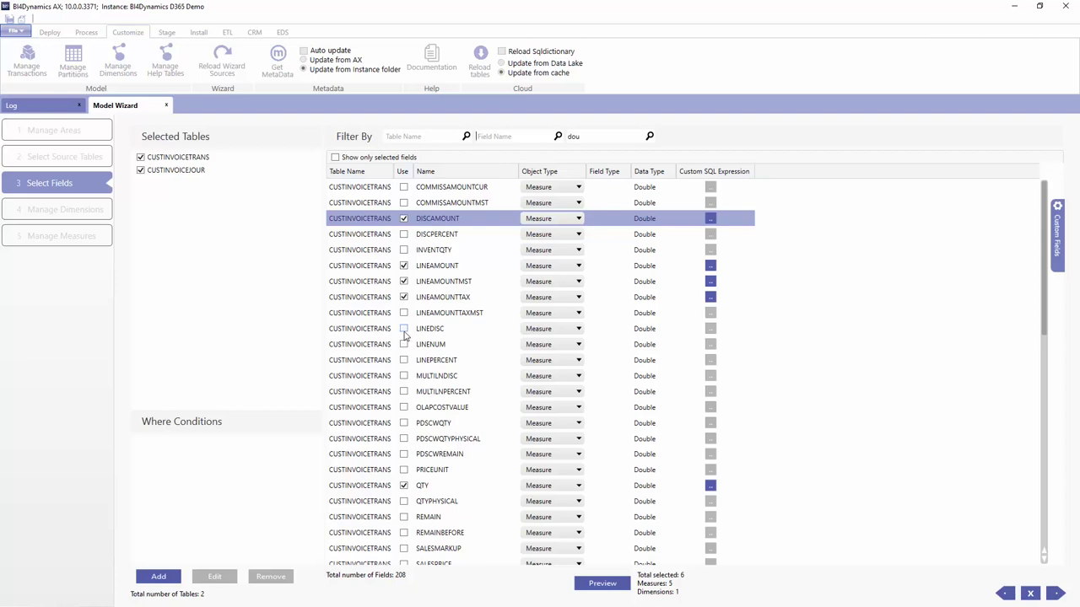
pyautogui.click(405, 329)
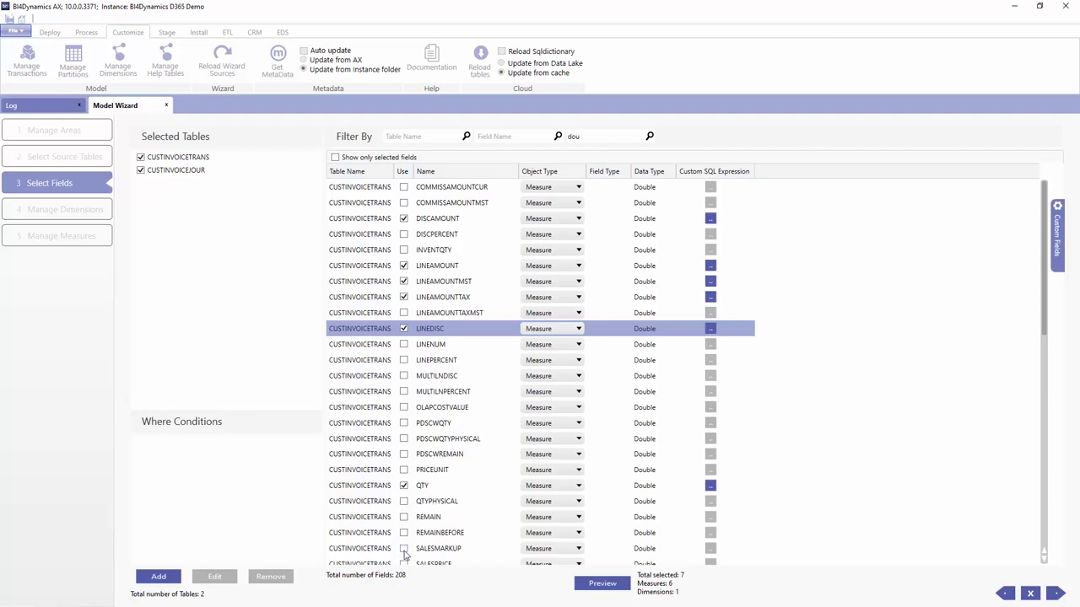
pyautogui.scroll(-3, 443, 523)
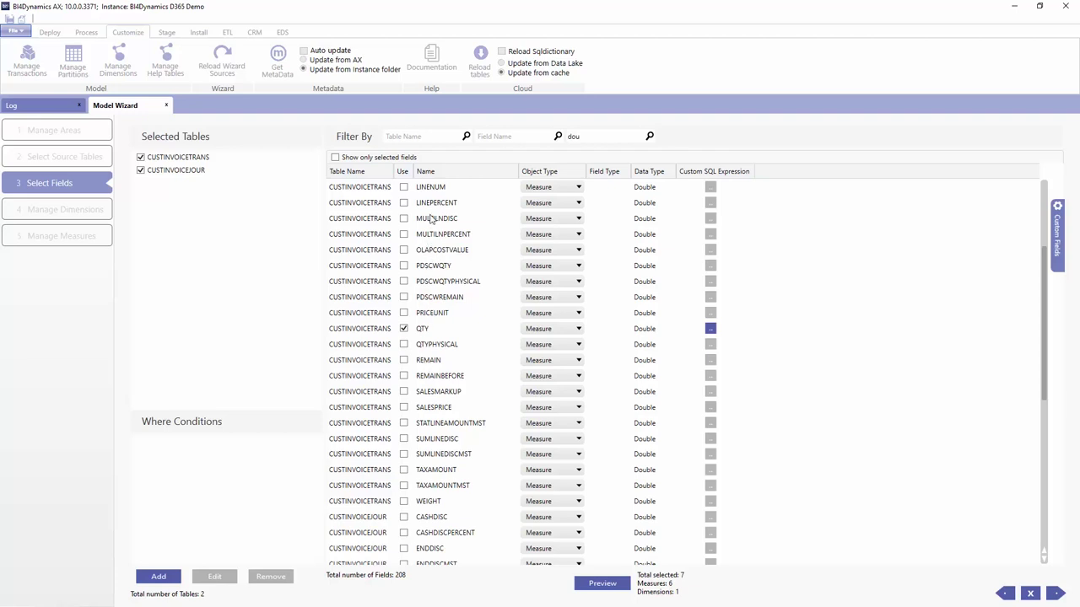
# Show only the selected fields and advance the wizard past Manage Dimensions to Manage Measures.
pyautogui.click(335, 158)
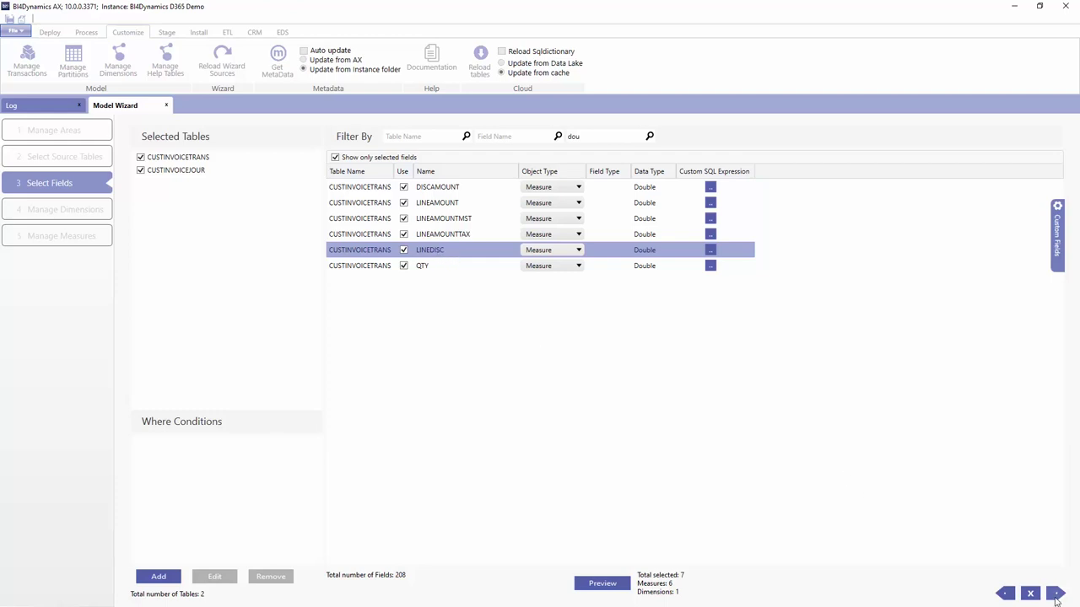
pyautogui.click(1055, 595)
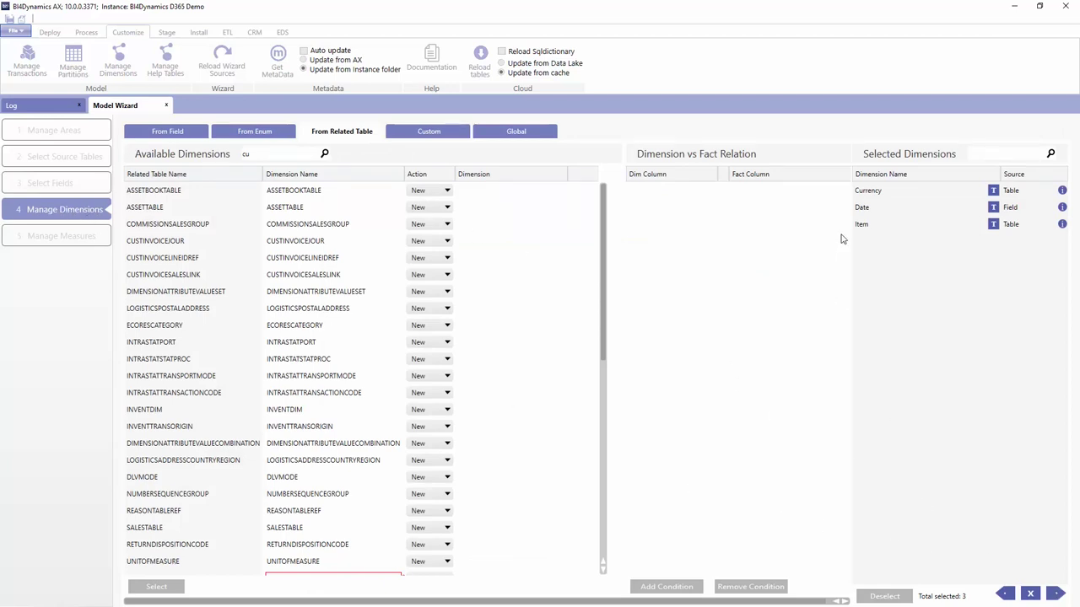
pyautogui.click(1056, 595)
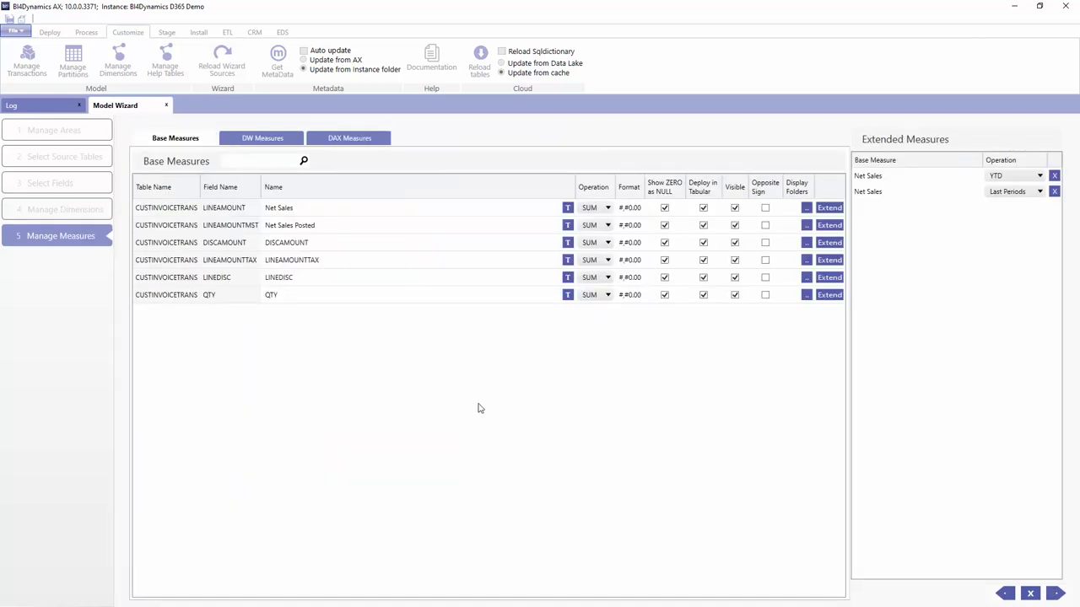
# Rename the DISCAMOUNT measure as "Sales Discount Amount" and clear its translation captions.
pyautogui.click(316, 243)
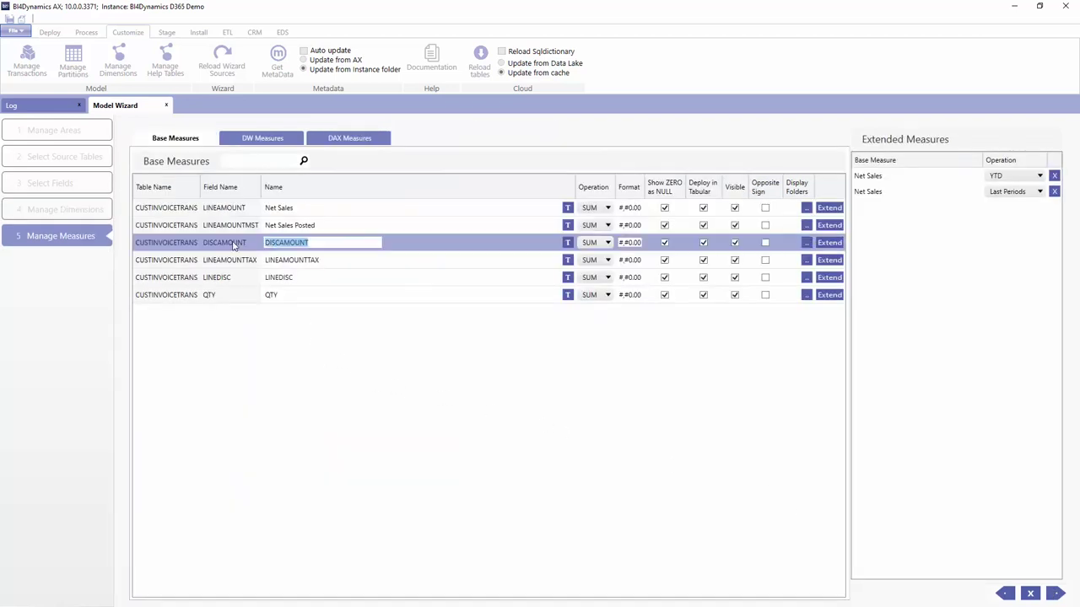
pyautogui.write('Discount')
pyautogui.press('Home')
pyautogui.write('Sales')
pyautogui.click(565, 244)
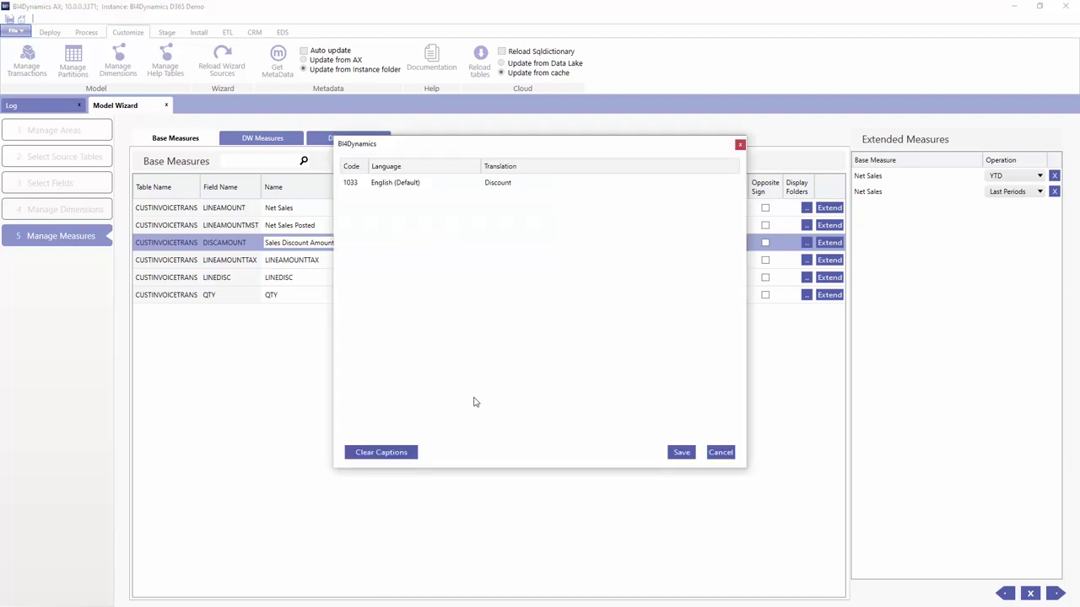
pyautogui.click(411, 453)
pyautogui.click(556, 350)
pyautogui.click(680, 453)
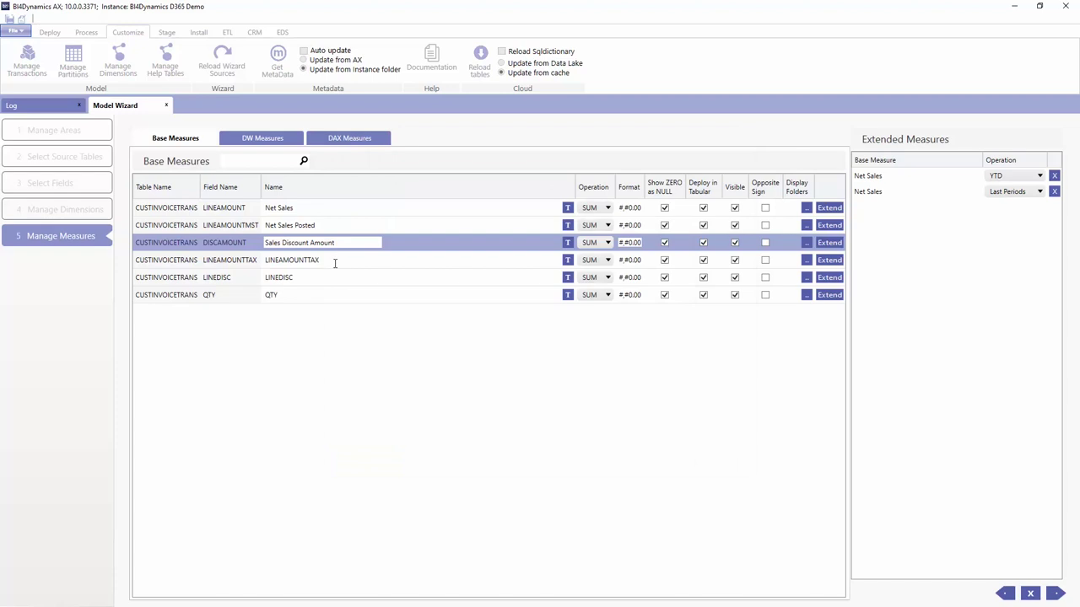
# Rename the LINEAMOUNTTAX measure as "Sales Tax Amount" and clear its translation captions.
pyautogui.click(335, 263)
pyautogui.write('Ta')
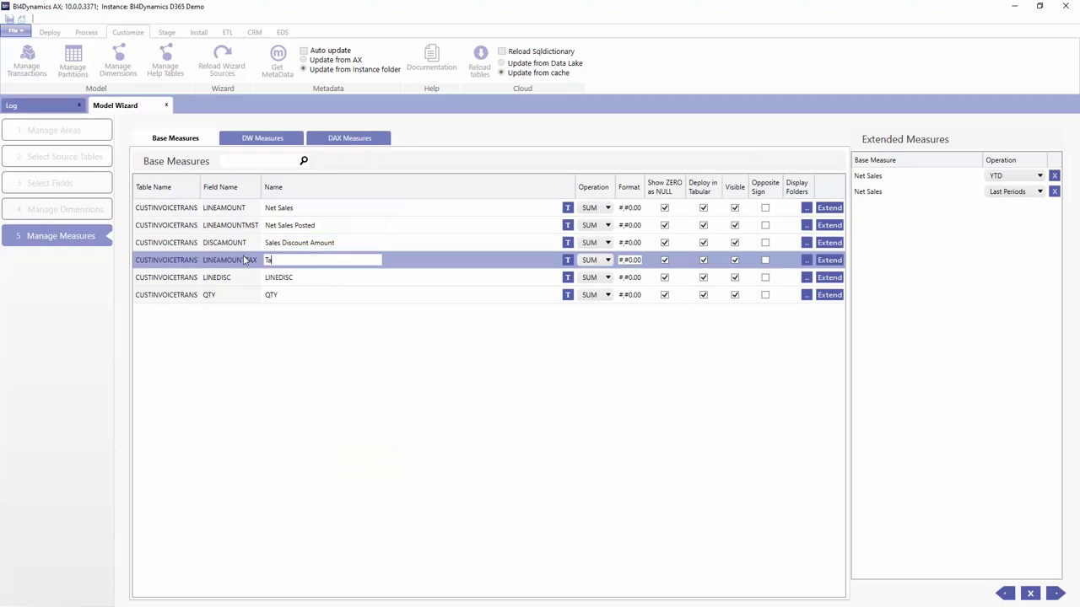
pyautogui.write('Sales Tax Amount')
pyautogui.click(567, 260)
pyautogui.click(403, 453)
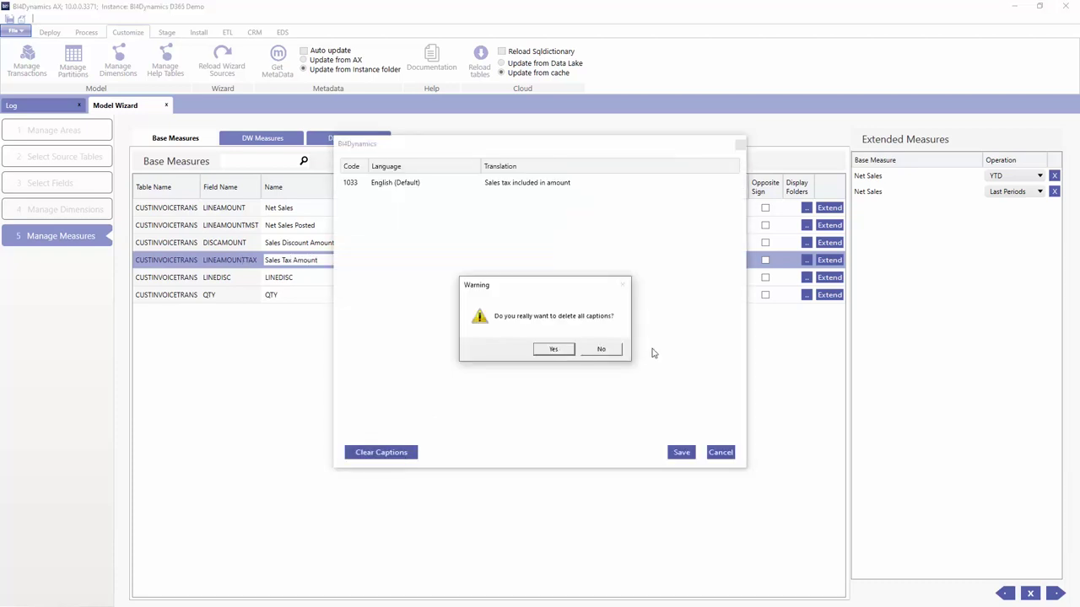
pyautogui.click(561, 349)
pyautogui.click(682, 452)
# Rename the LINEDISC measure as "Sales Line Discount Amount", starting from a copy of the DISCAMOUNT measure's name.
pyautogui.click(306, 278)
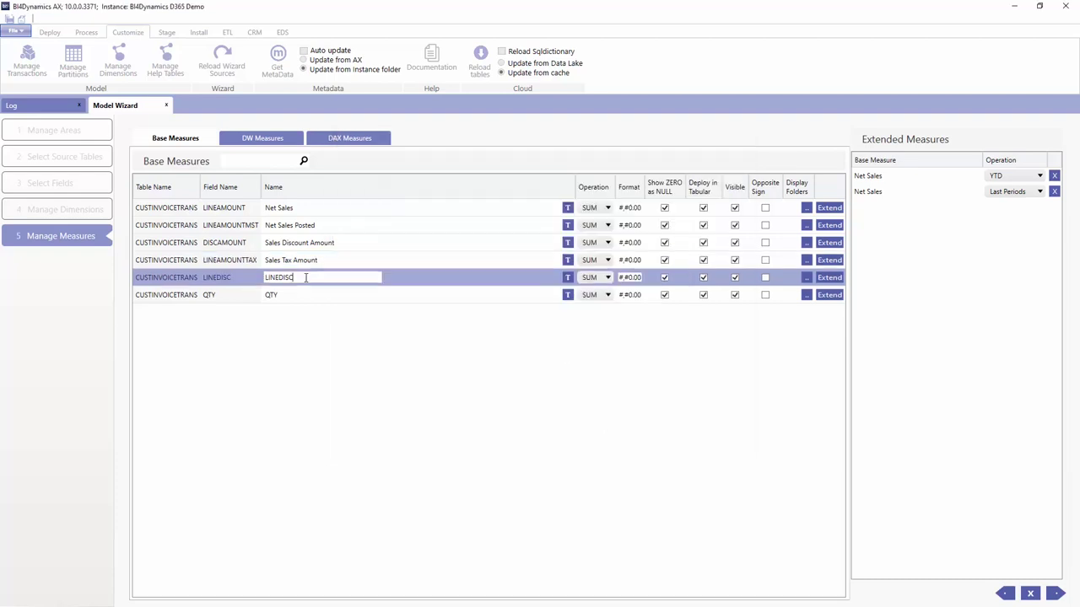
pyautogui.click(353, 242)
pyautogui.moveTo(342, 244); pyautogui.dragTo(251, 244)
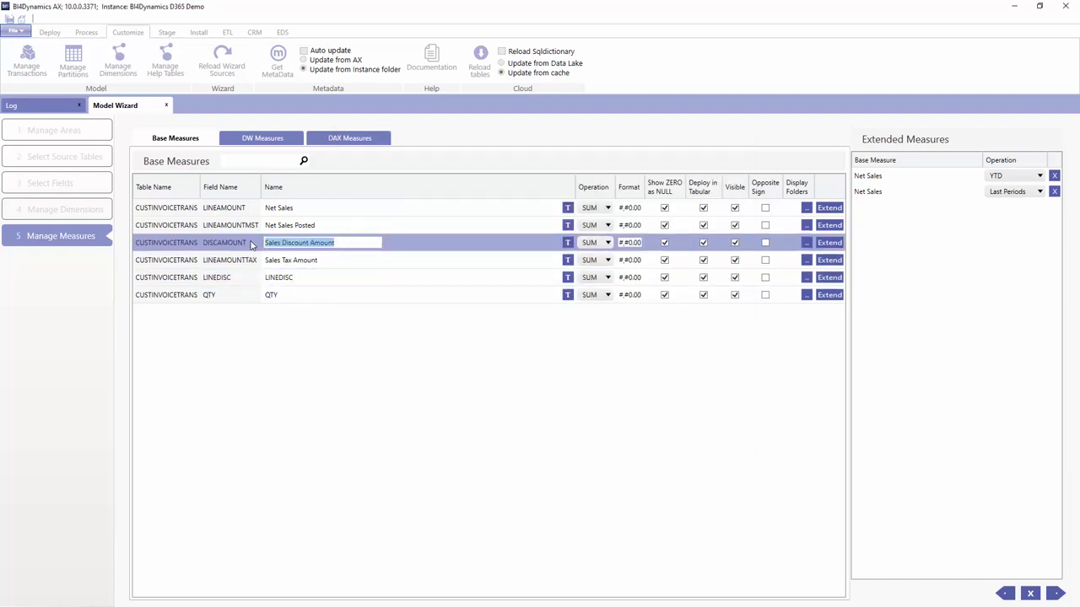
pyautogui.hotkey('ctrl', 'c')
pyautogui.click(294, 278)
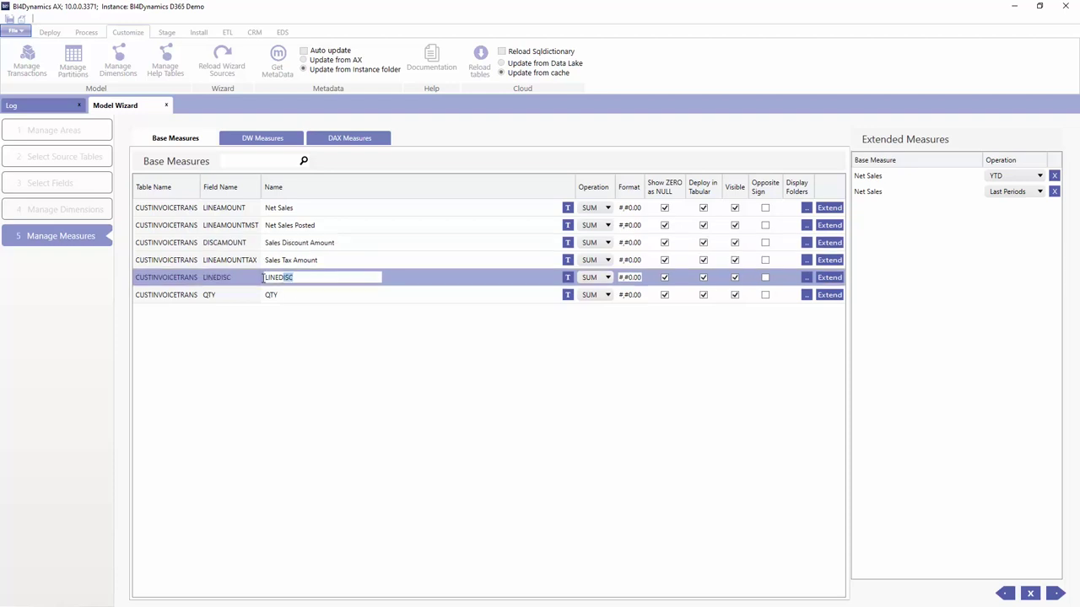
pyautogui.hotkey('ctrl', 'a')
pyautogui.hotkey('ctrl', 'v')
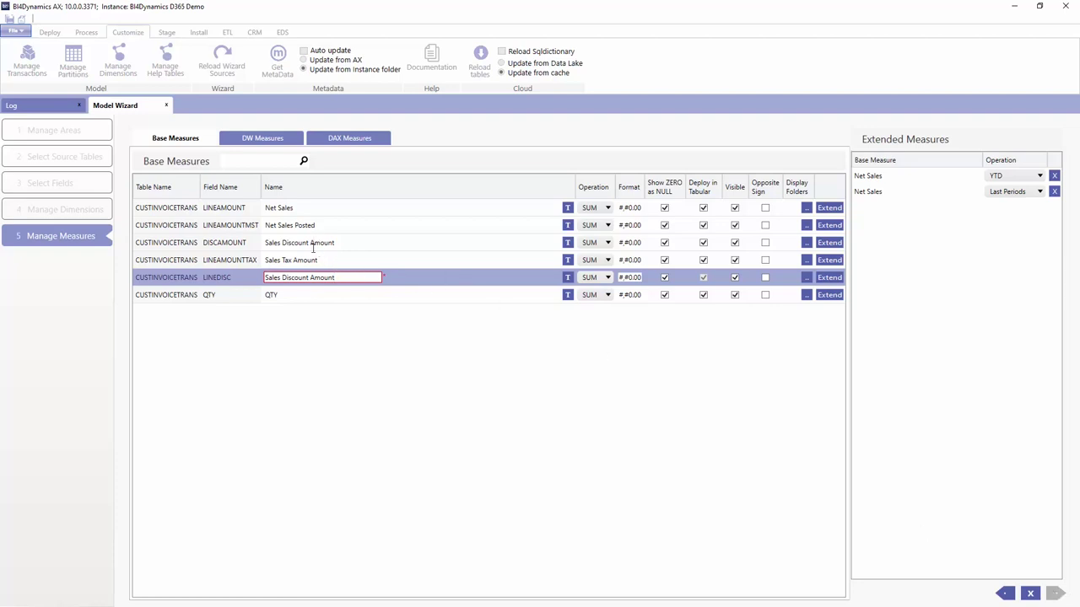
pyautogui.moveTo(266, 280)
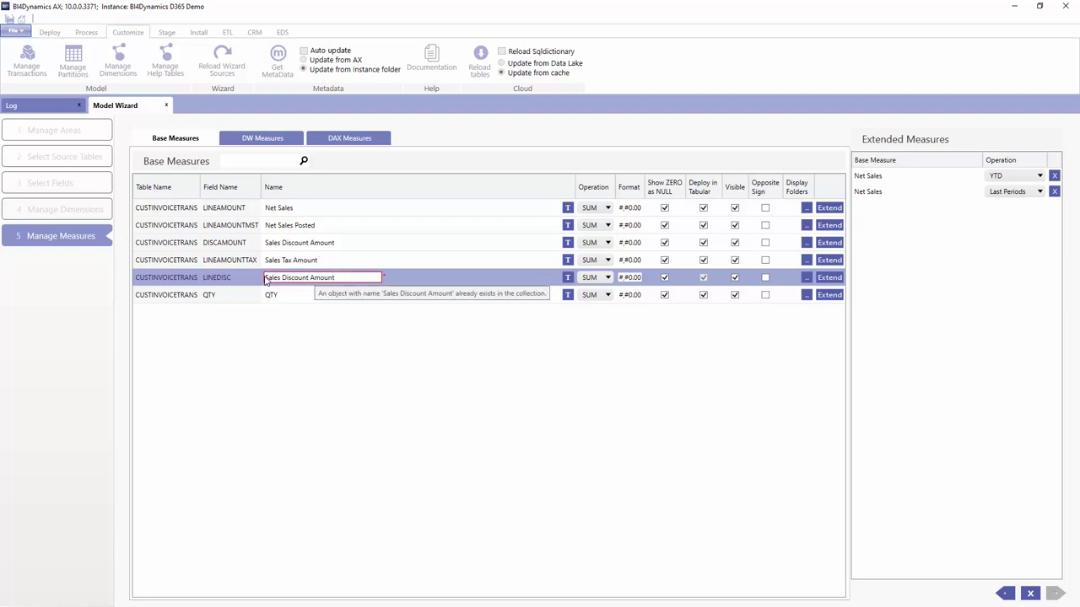
pyautogui.click(283, 277)
pyautogui.write('Line')
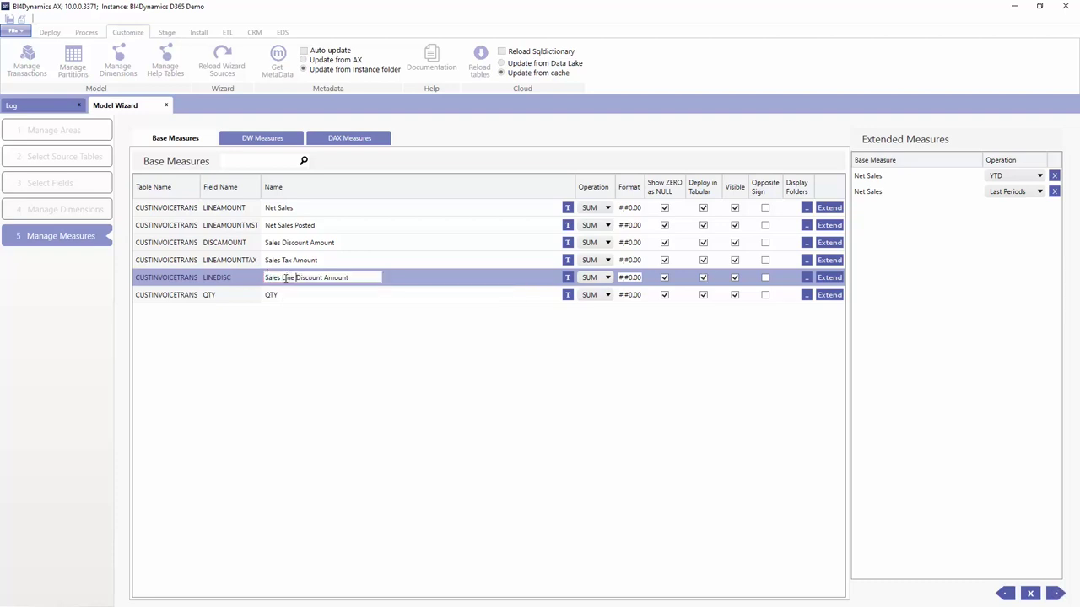
# Rename the QTY measure as "Sales Quantity".
pyautogui.click(291, 295)
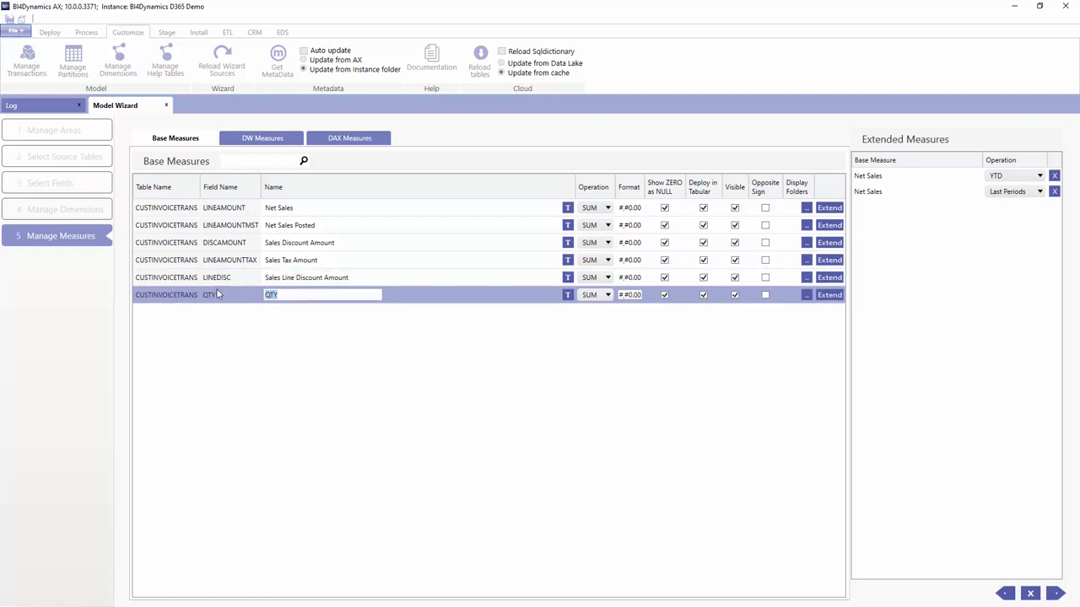
pyautogui.write('Sles')
pyautogui.press('Left')
pyautogui.press('Left')
pyautogui.press('Left')
pyautogui.write('a')
pyautogui.write('Quantity')
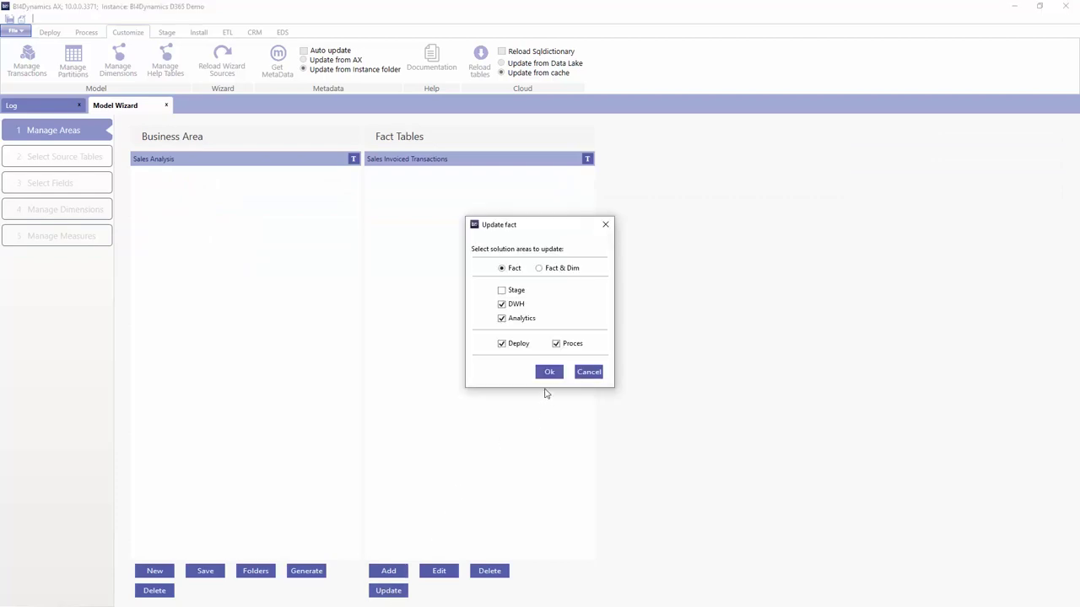
# Update the Sales Invoiced Transactions fact with Stage included alongside DWH and Analytics, deploying and processing it.
pyautogui.click(504, 292)
pyautogui.click(549, 373)
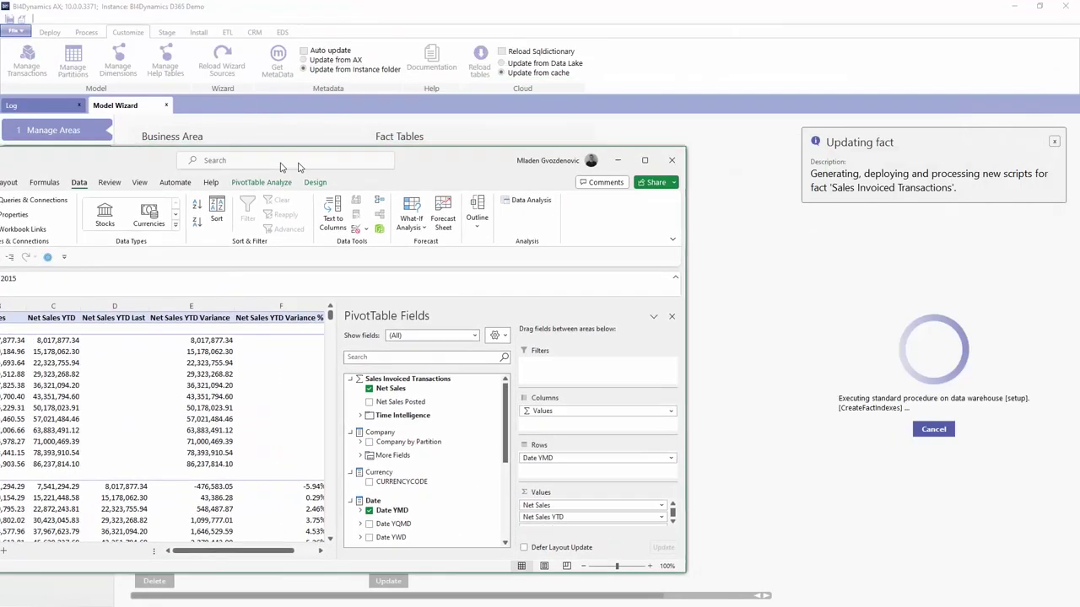
# Switch to the Excel workbook, refresh the PivotTable and maximize the window.
pyautogui.moveTo(299, 166); pyautogui.dragTo(569, 63)
pyautogui.rightClick(476, 272)
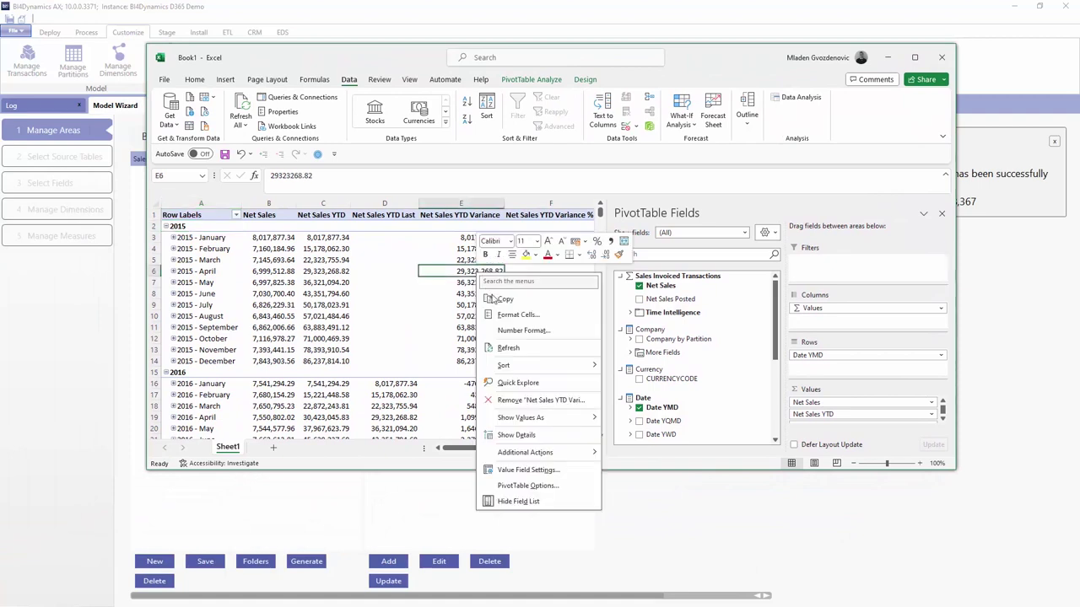
pyautogui.click(523, 347)
pyautogui.click(914, 57)
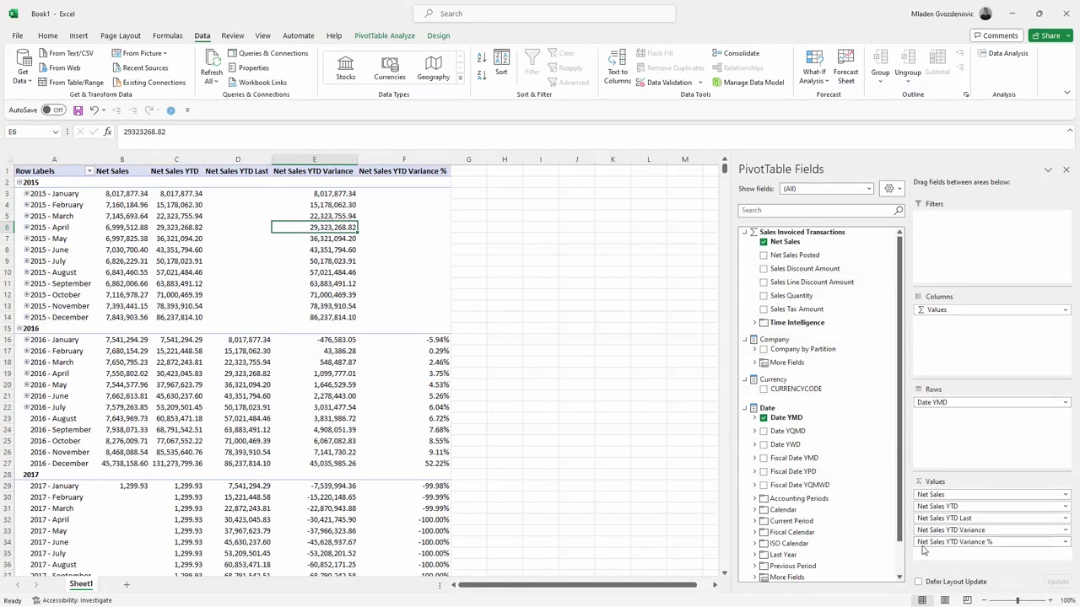
# Remove Net Sales YTD, YTD Last, YTD Variance and YTD Variance % from the PivotTable values, keeping Net Sales.
pyautogui.moveTo(936, 542); pyautogui.dragTo(814, 539)
pyautogui.moveTo(924, 506); pyautogui.dragTo(466, 452)
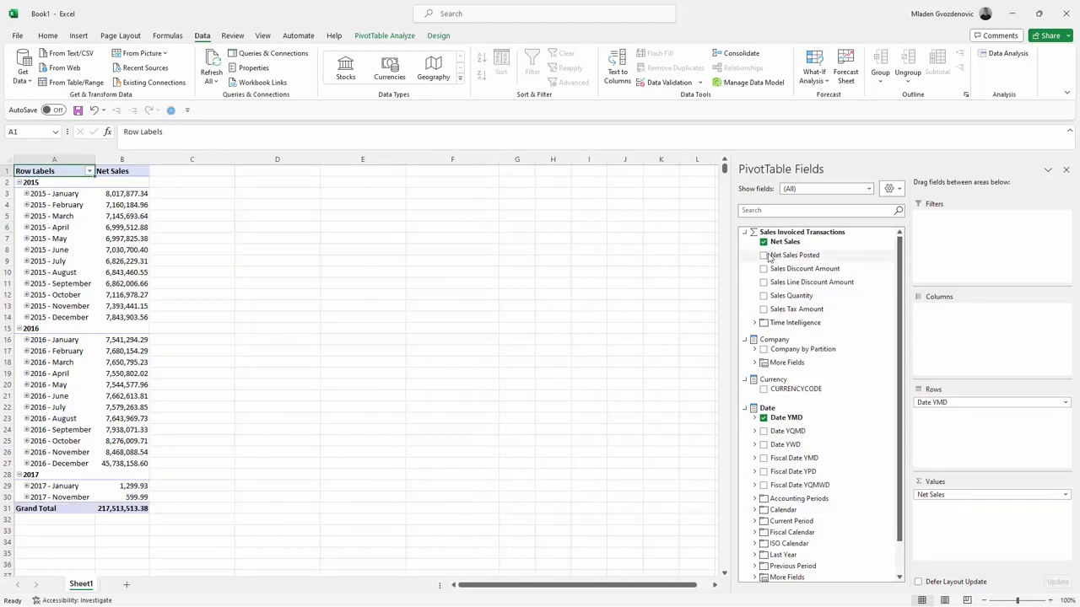
# Add Sales Quantity, Sales Tax Amount, Sales Discount Amount and Sales Line Discount Amount to the PivotTable values.
pyautogui.click(764, 296)
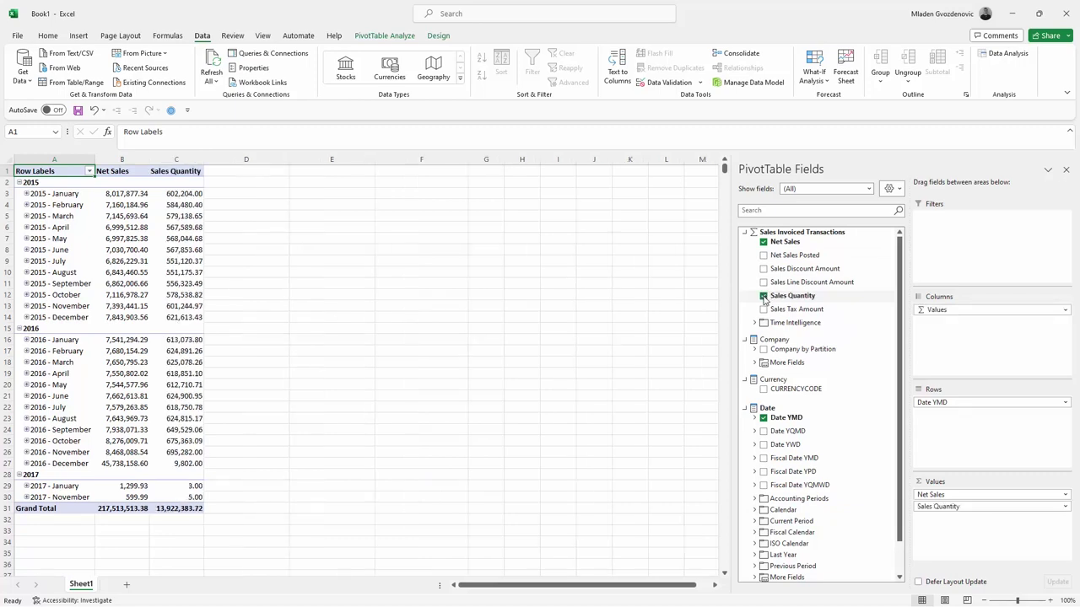
pyautogui.click(764, 310)
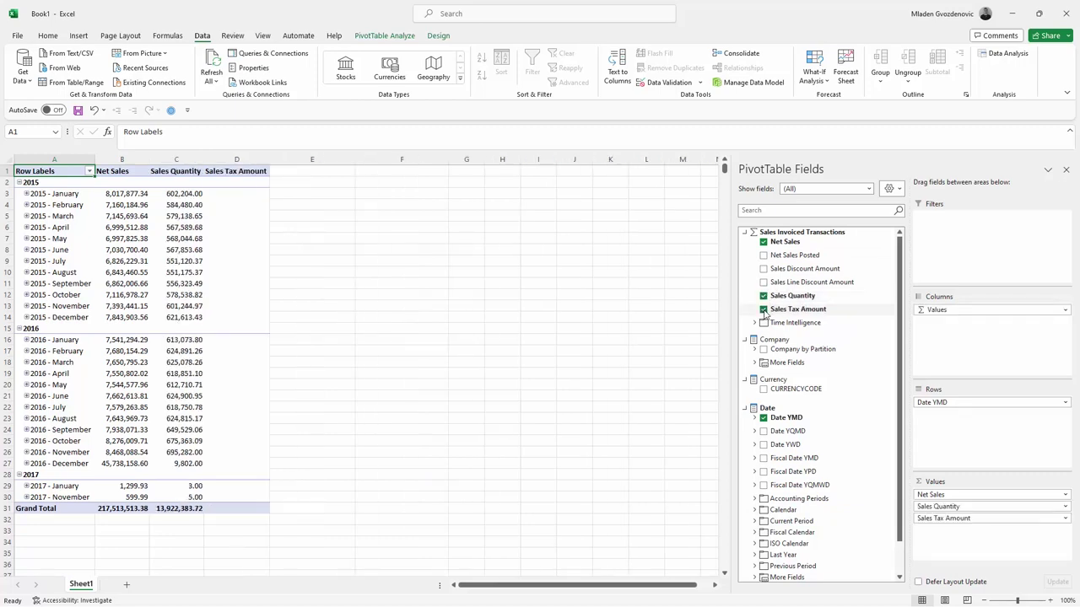
pyautogui.click(763, 269)
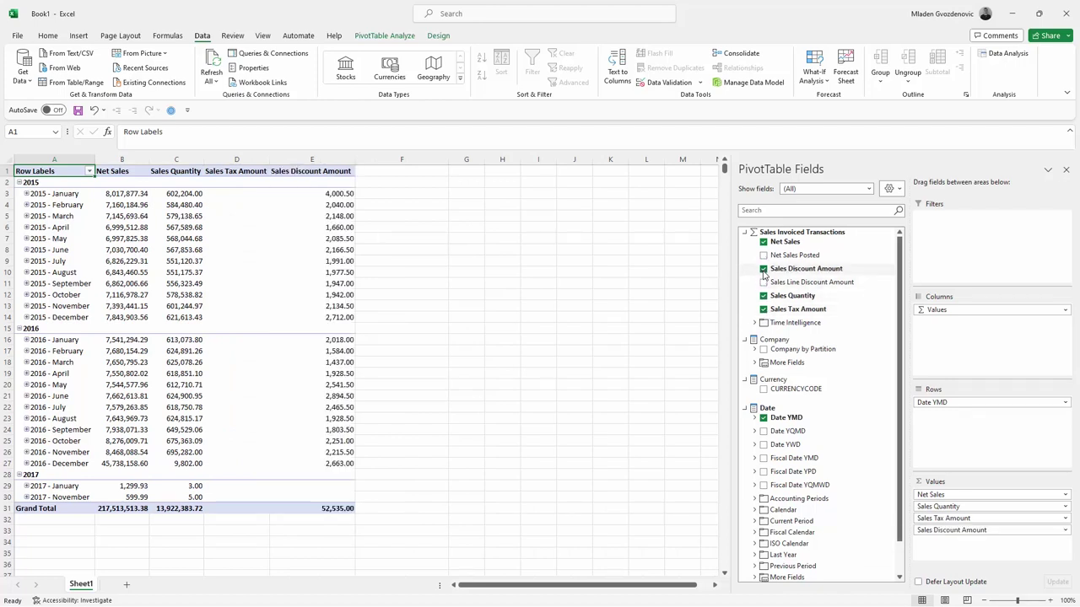
pyautogui.click(764, 283)
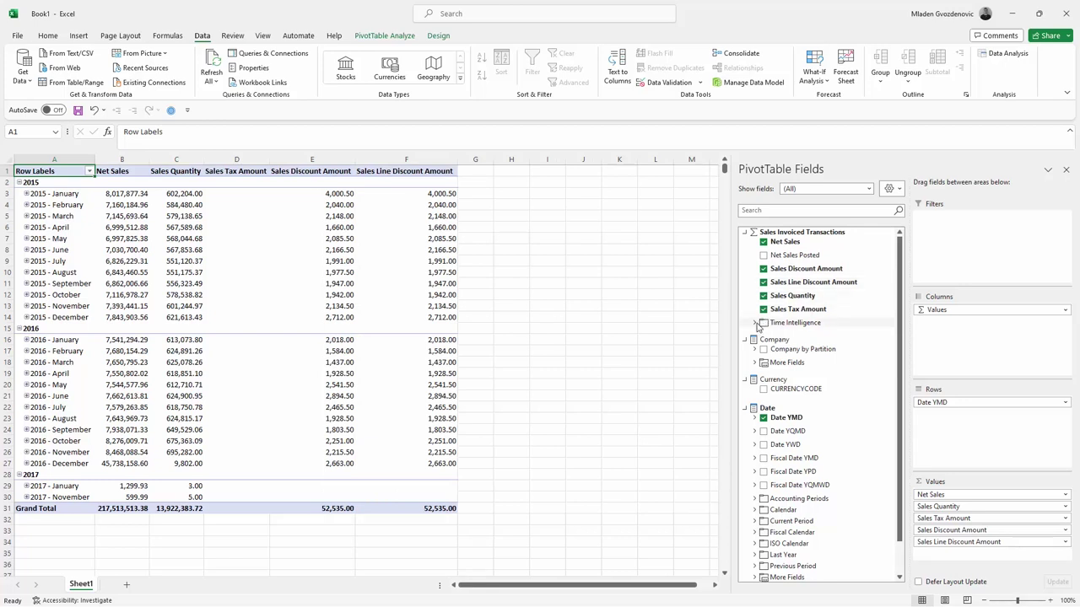
pyautogui.click(755, 323)
pyautogui.click(755, 324)
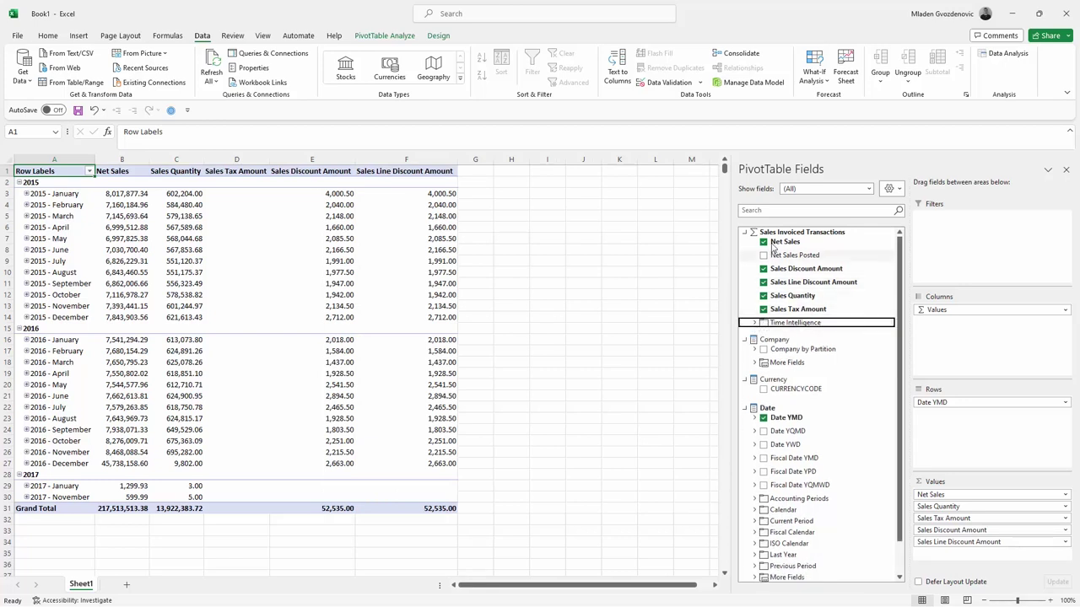